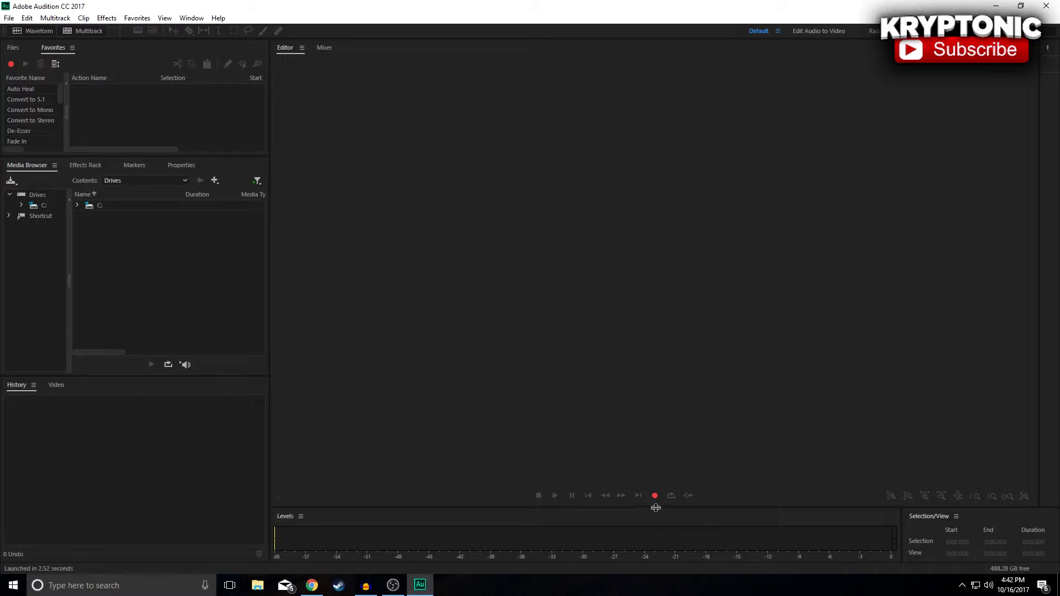
# Start a new recording file named 'Test' at 48000 Hz, stereo, 32-bit float.
pyautogui.click(653, 495)
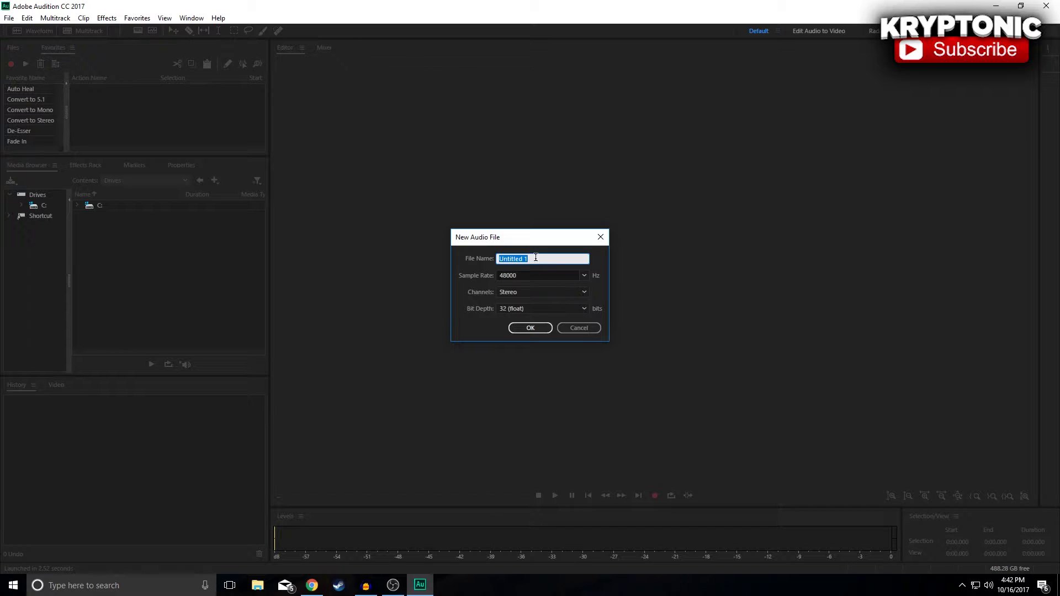
pyautogui.write('Test')
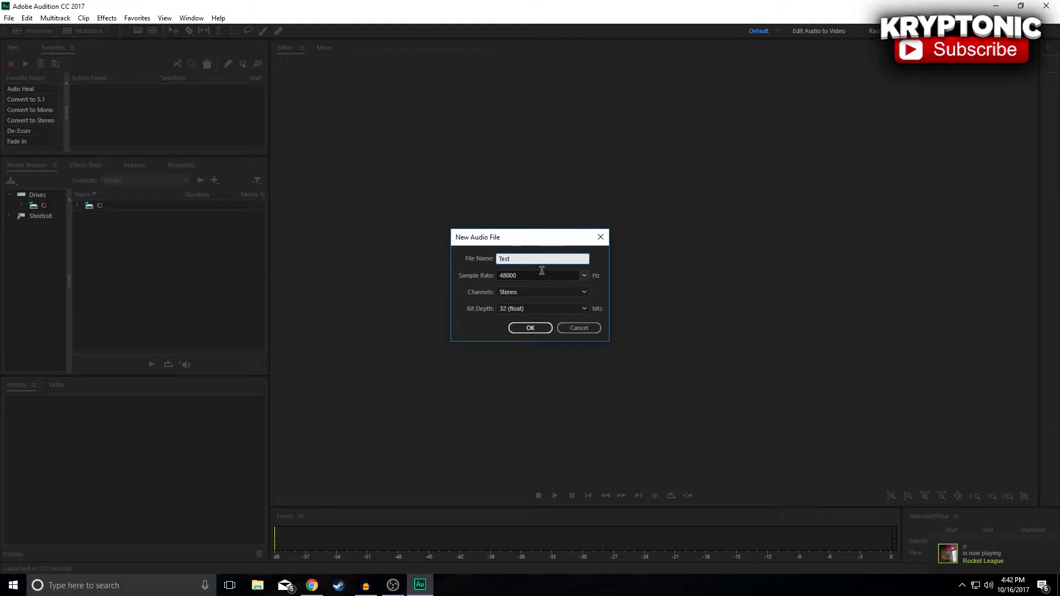
pyautogui.click(529, 328)
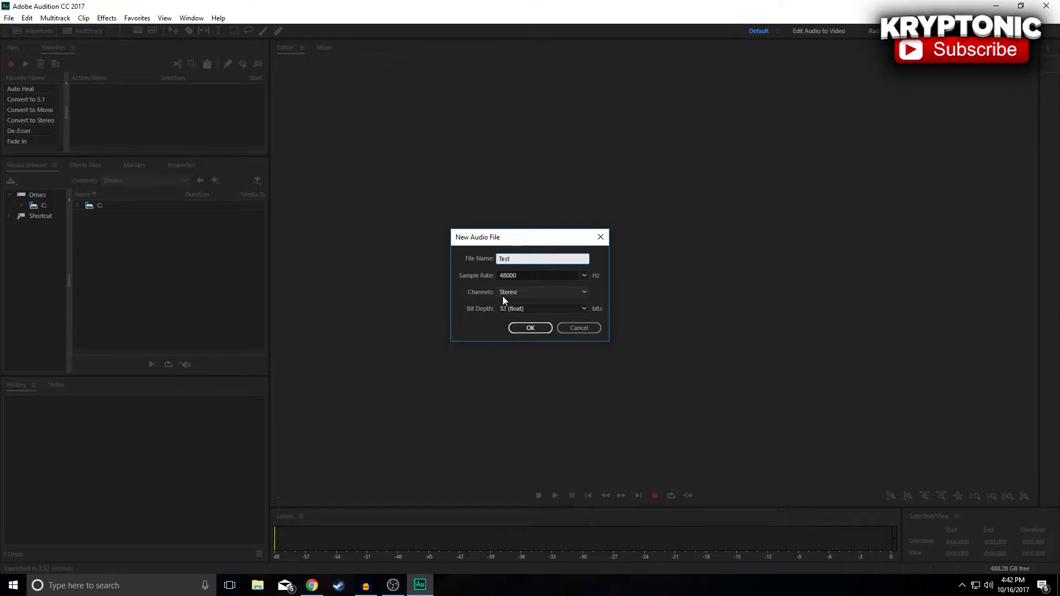
pyautogui.click(529, 328)
# Record about 50 seconds of voice into the Test file, then stop recording.
pyautogui.hotkey('shift', 'space')
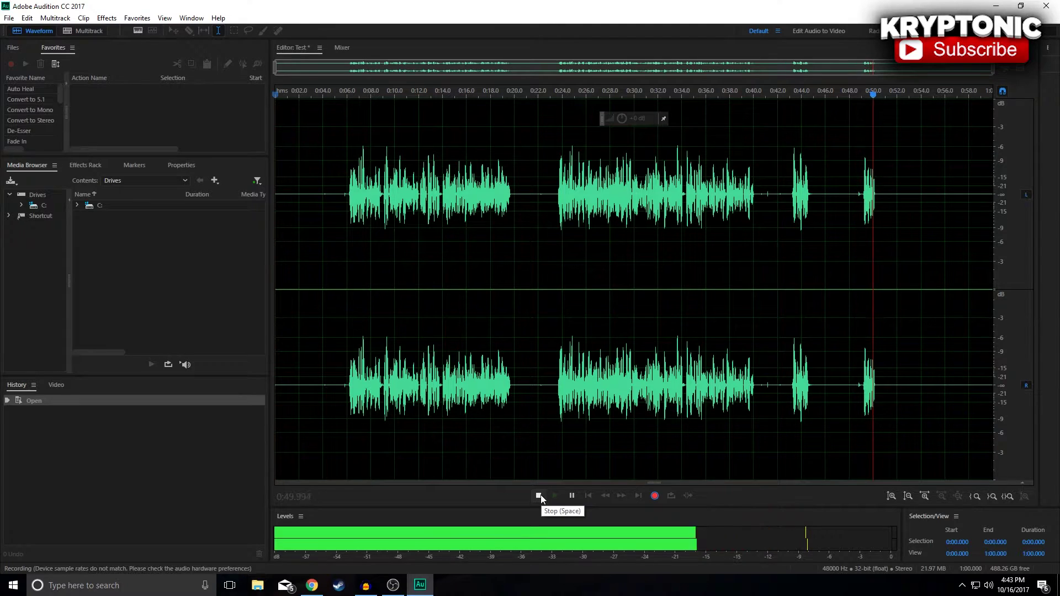
pyautogui.click(540, 495)
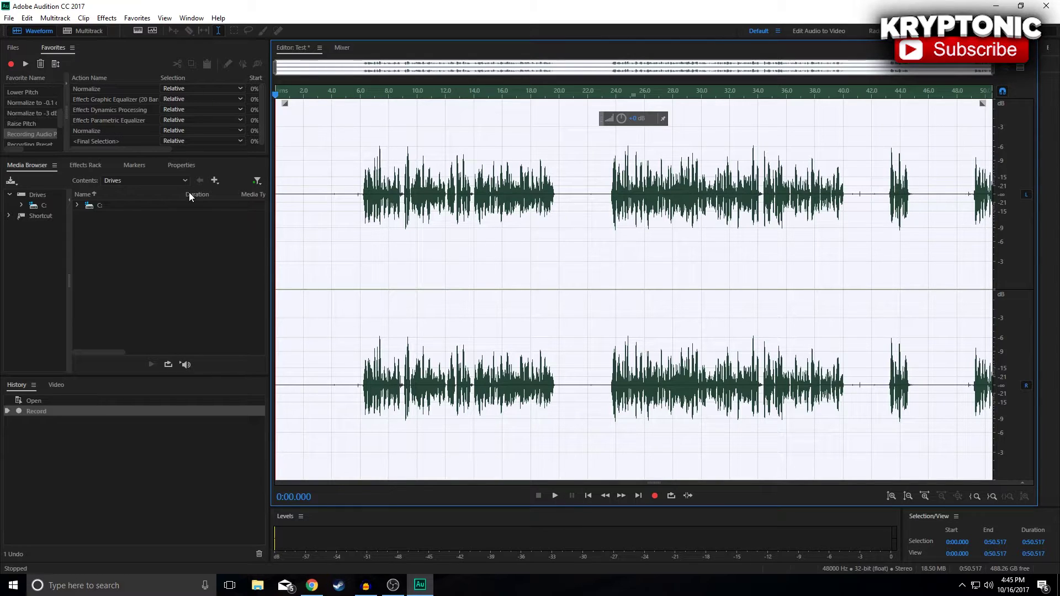
pyautogui.click(124, 20)
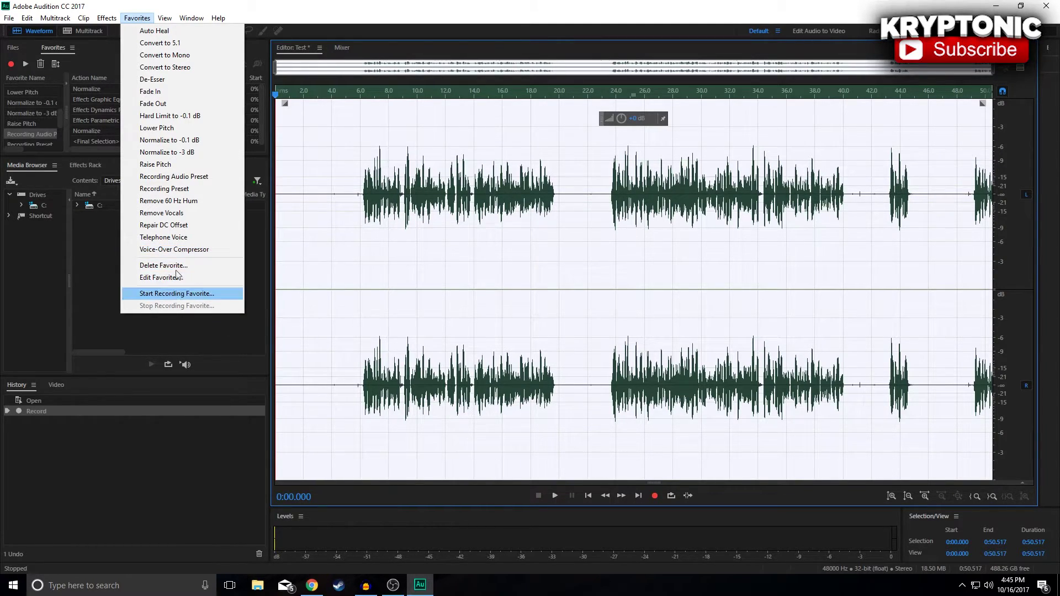
pyautogui.click(177, 189)
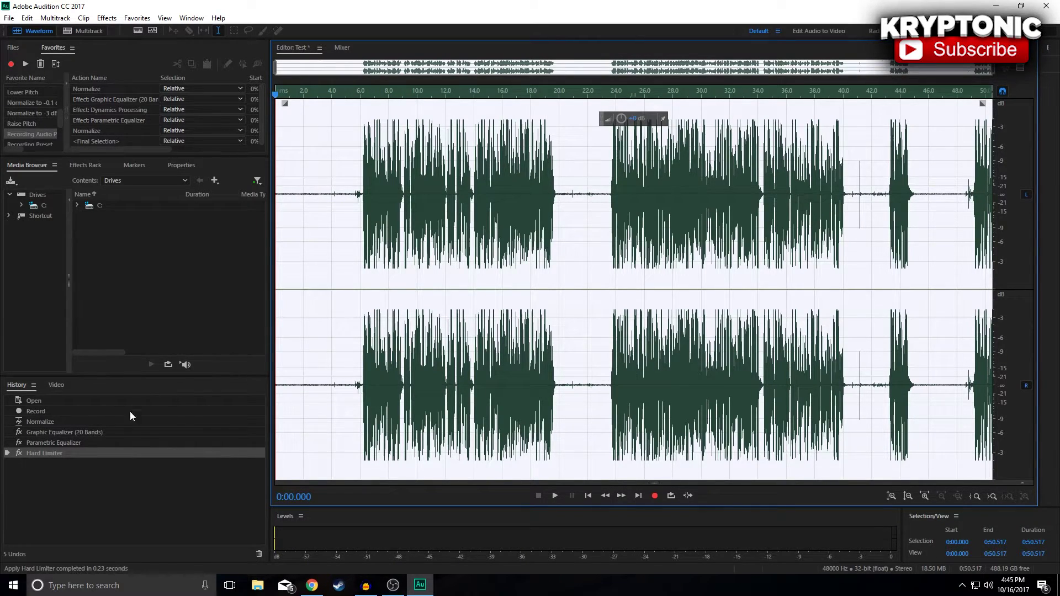
pyautogui.click(61, 421)
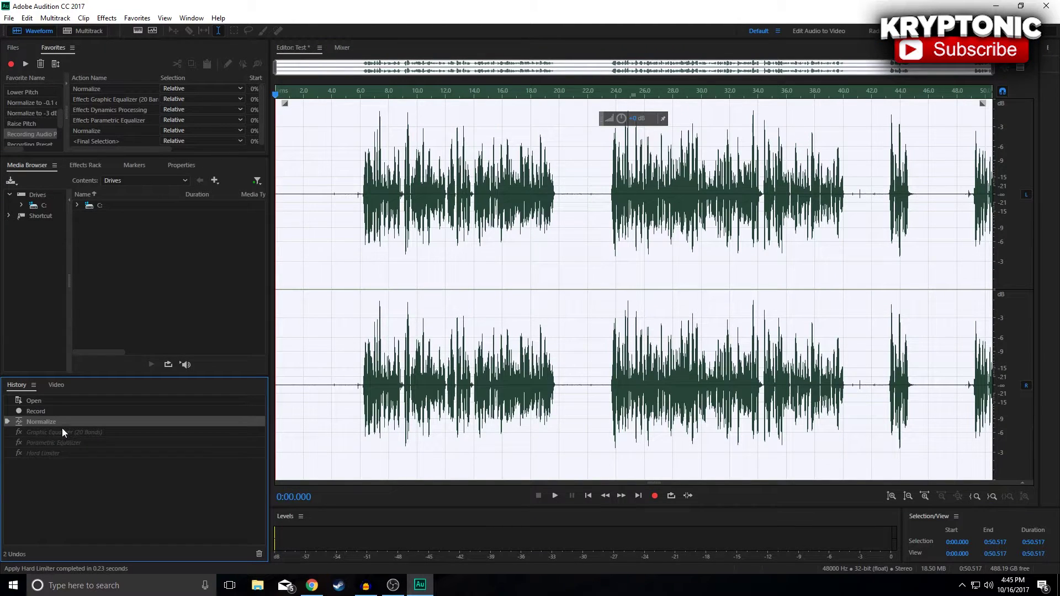
pyautogui.press('Delete')
pyautogui.press('Return')
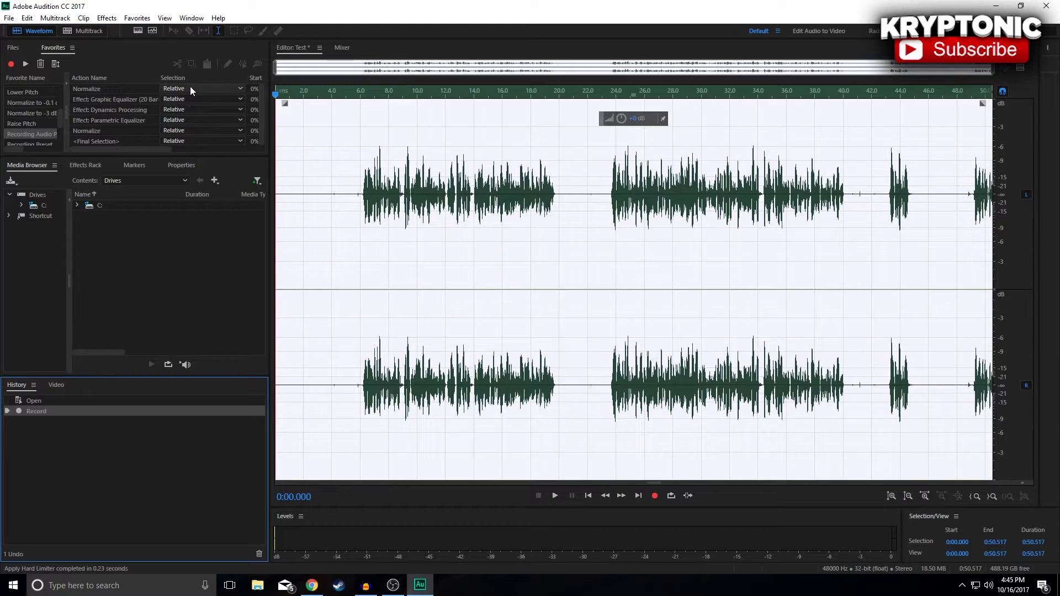
# Apply the Graphic Equalizer (20 Bands) with boosted 5.6k–22k bands to the recording.
pyautogui.click(106, 19)
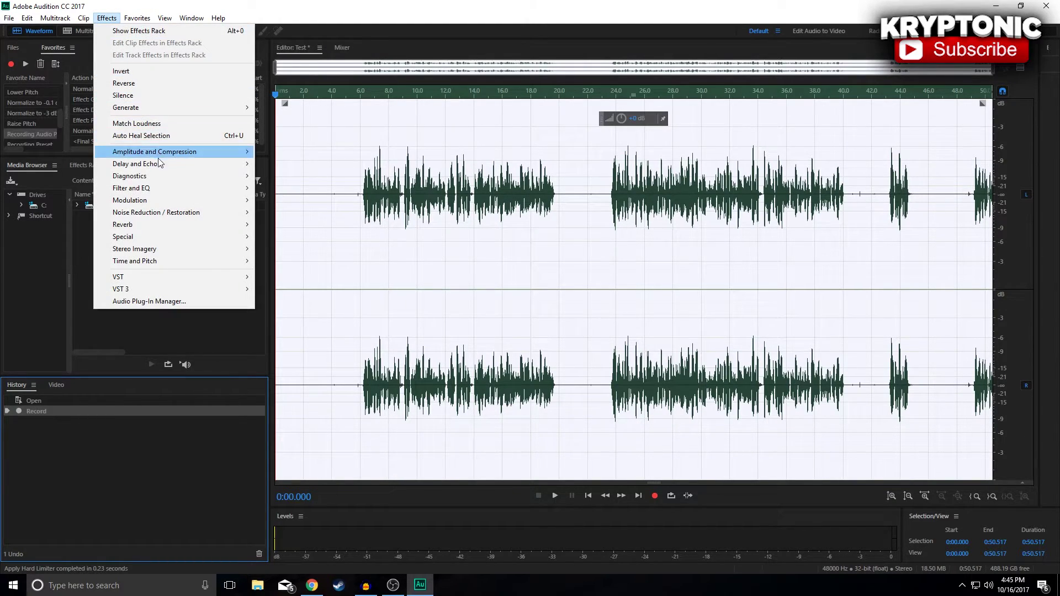
pyautogui.moveTo(165, 188)
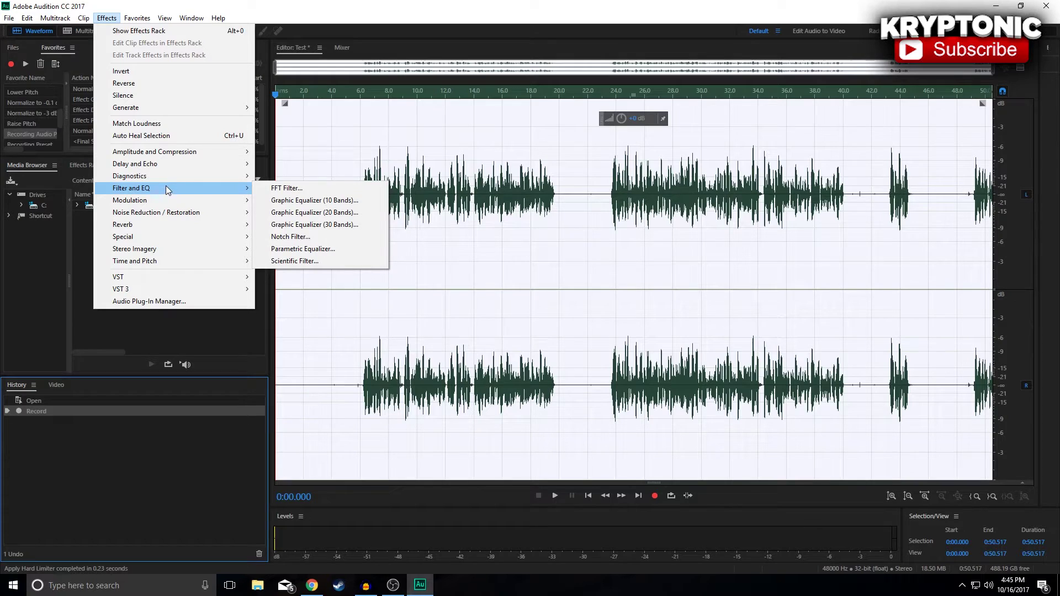
pyautogui.click(309, 213)
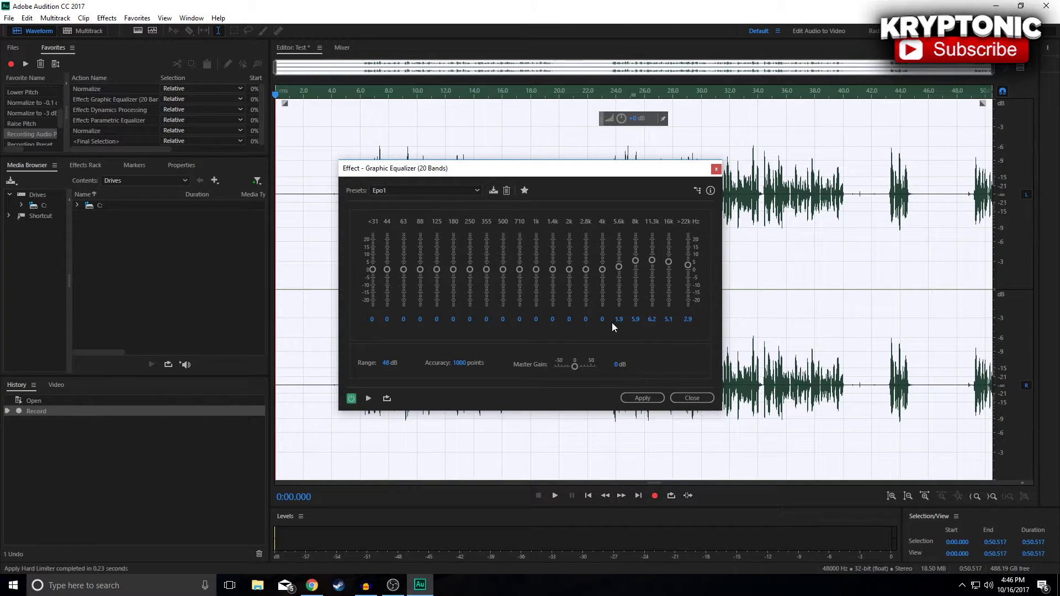
pyautogui.click(636, 396)
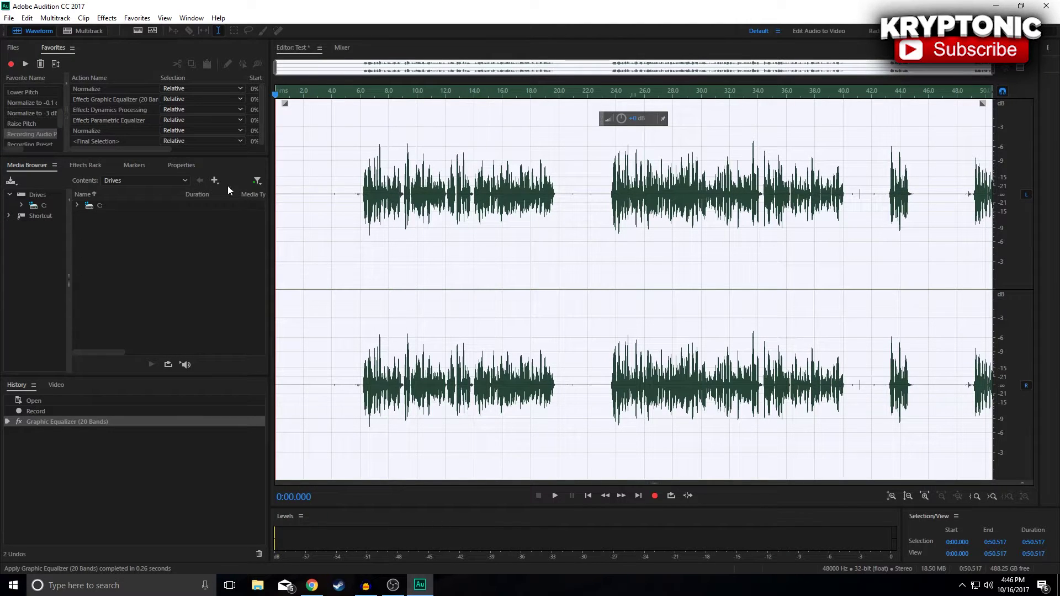
pyautogui.click(109, 18)
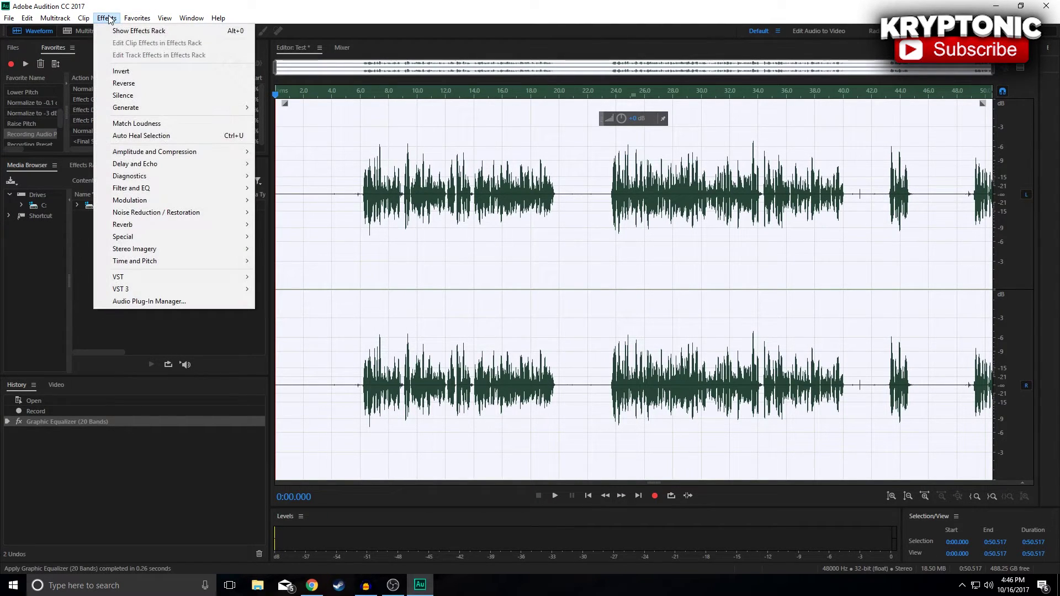
# Apply Dynamics Processing with the Mic Compressor Preset to the Test recording.
pyautogui.moveTo(147, 190)
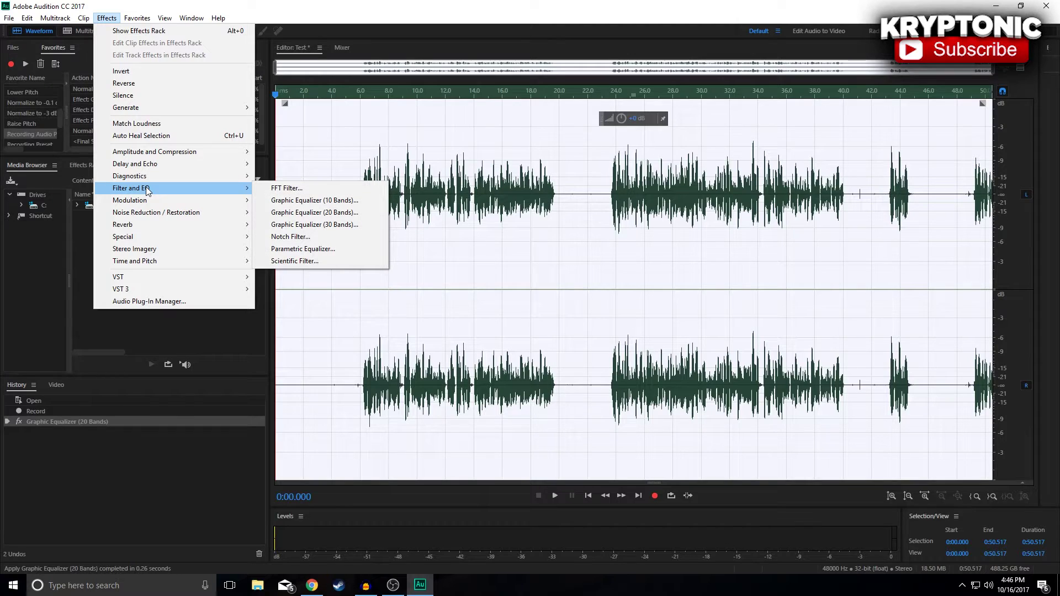
pyautogui.moveTo(157, 152)
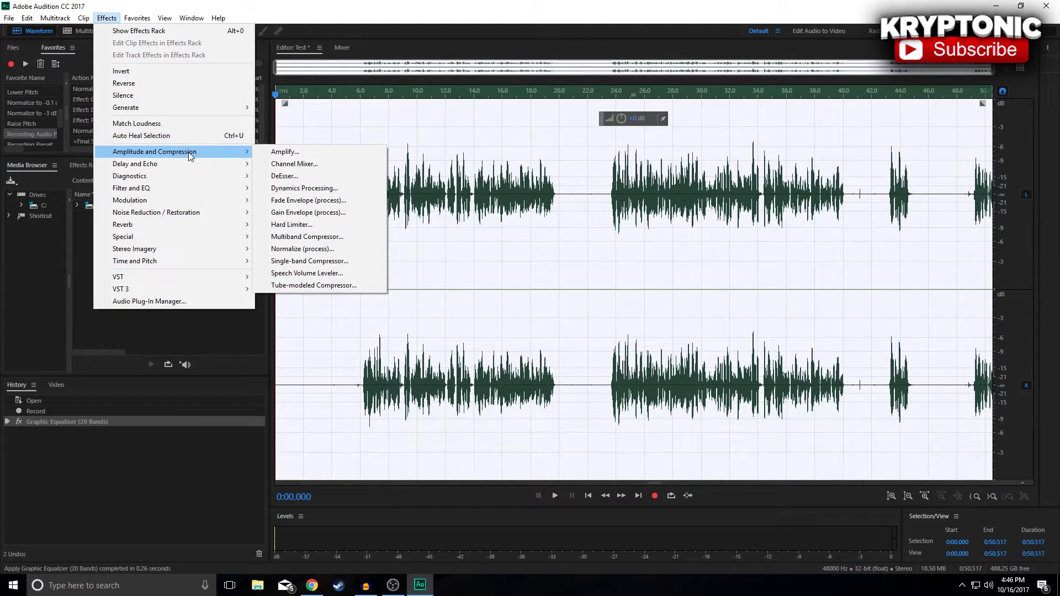
pyautogui.click(303, 189)
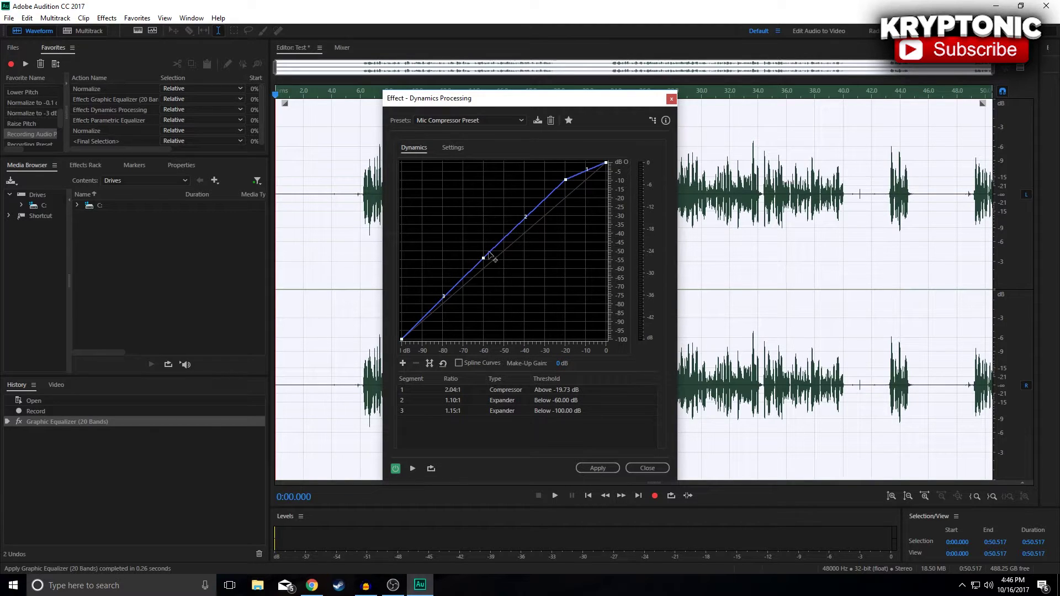
pyautogui.moveTo(483, 260)
pyautogui.moveTo(565, 183)
pyautogui.click(596, 467)
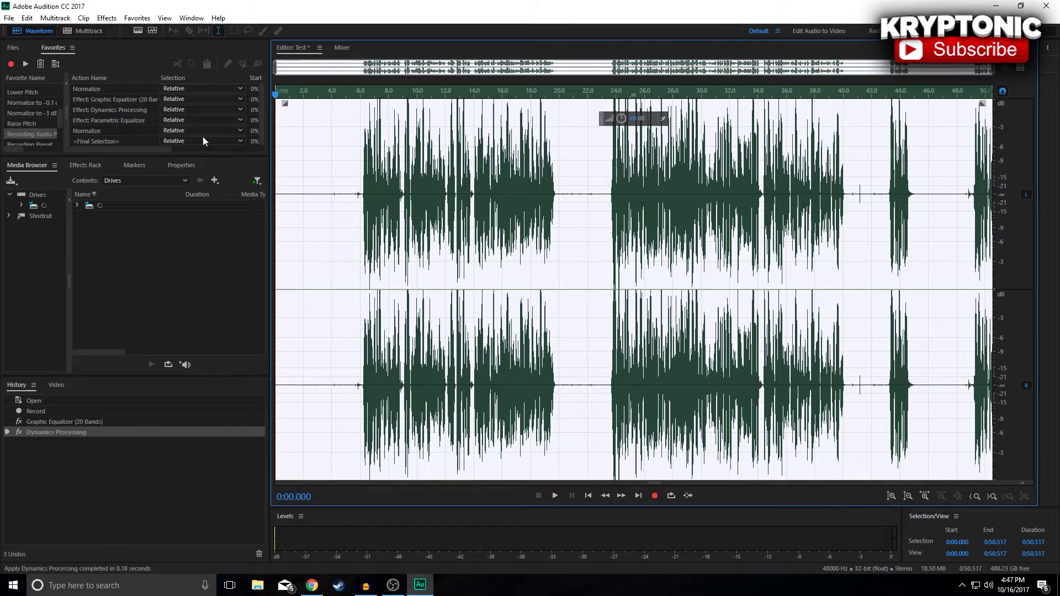
# Apply the Parametric Equalizer with the Loudness Maximizer preset to the Test recording.
pyautogui.click(107, 18)
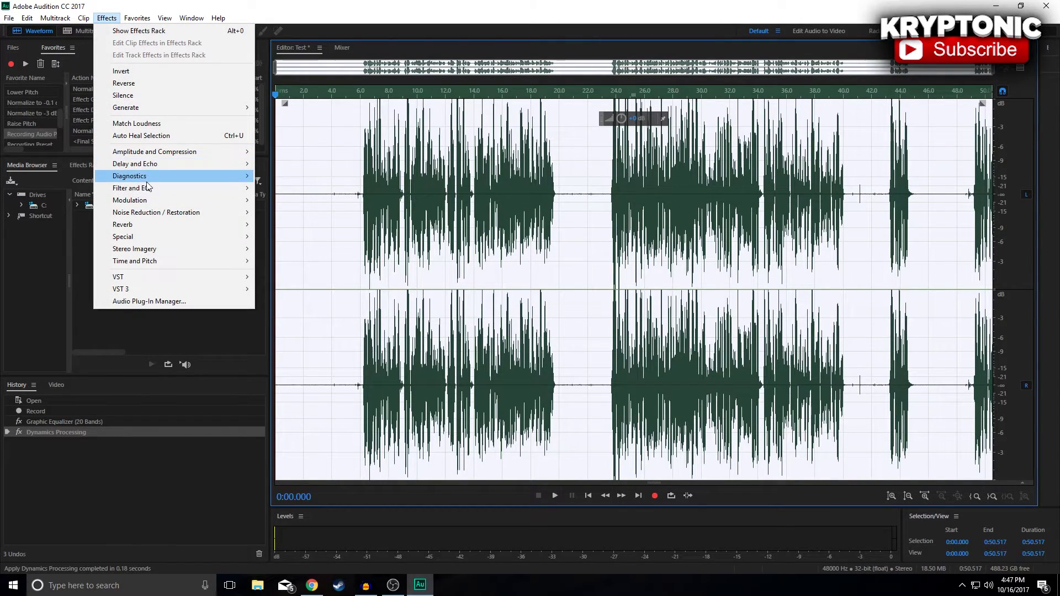
pyautogui.moveTo(146, 188)
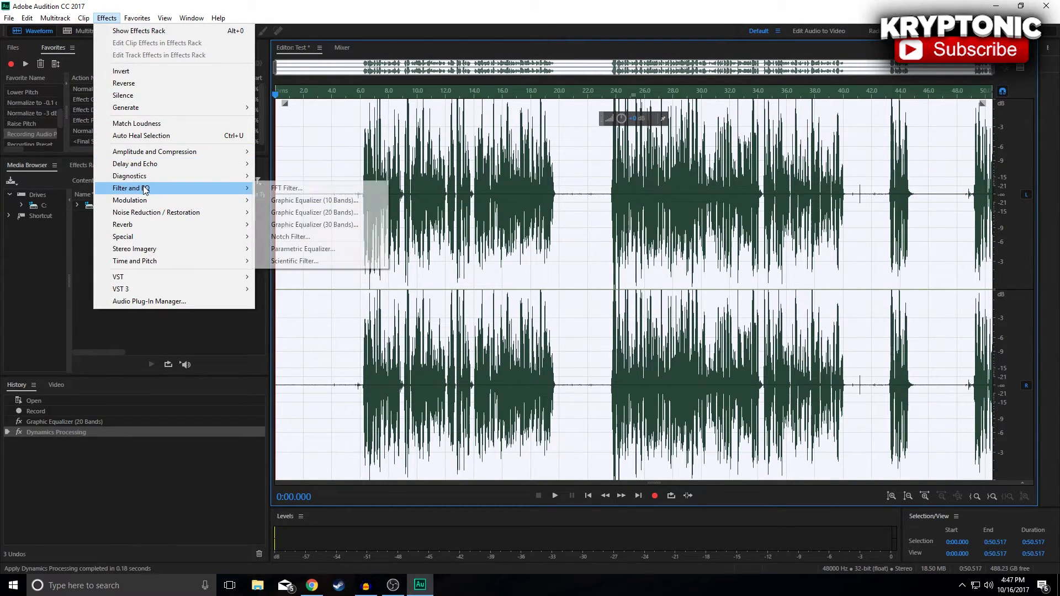
pyautogui.click(301, 249)
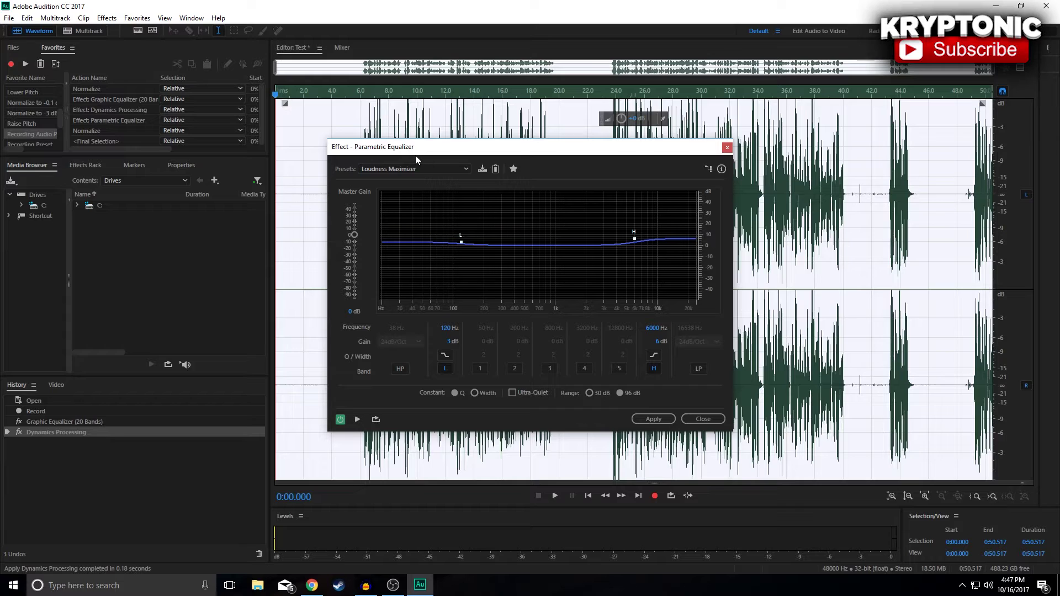
pyautogui.click(429, 168)
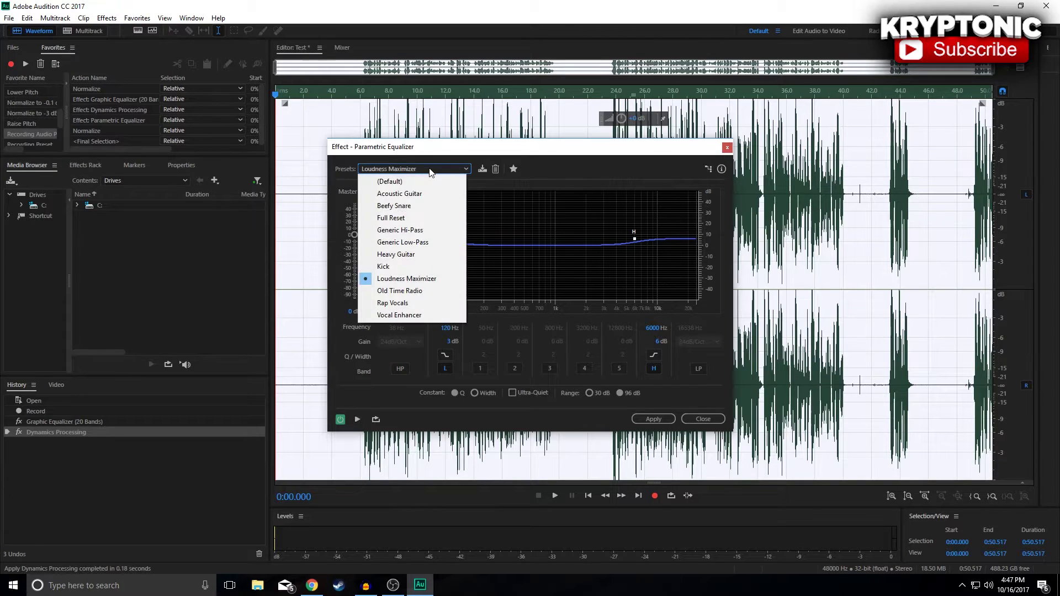
pyautogui.click(406, 279)
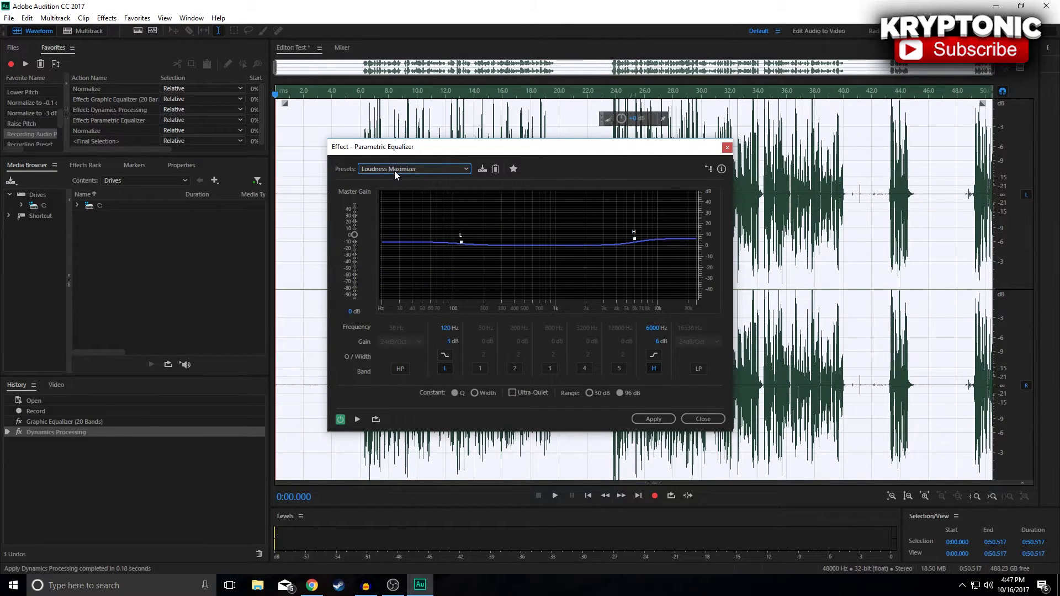
pyautogui.click(395, 171)
pyautogui.click(407, 277)
pyautogui.click(647, 420)
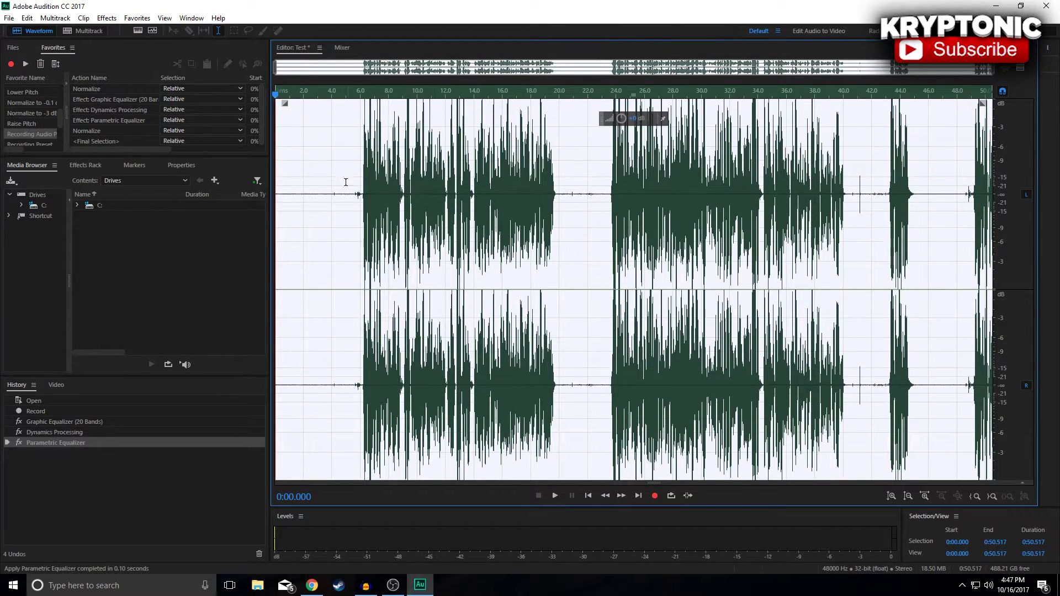
pyautogui.click(108, 20)
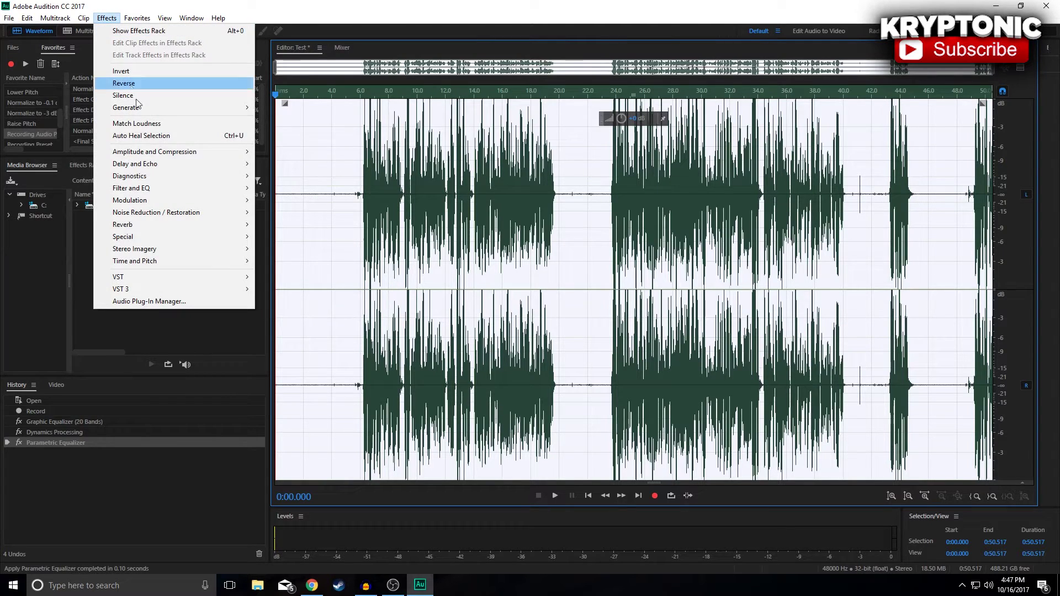
# Apply Normalize (process) with Normalize To set to -1.00 dB.
pyautogui.moveTo(154, 152)
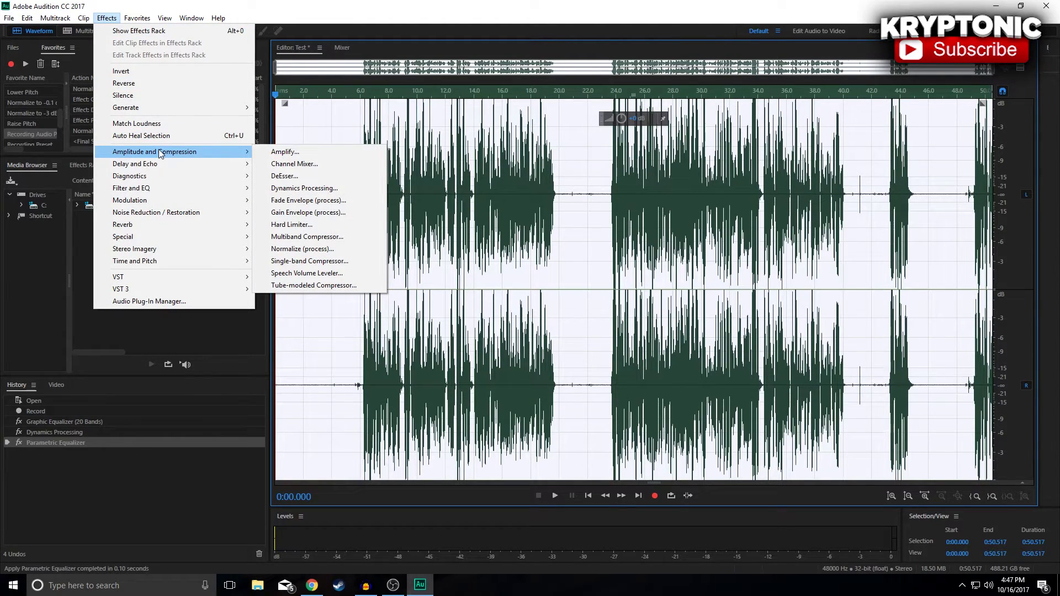
pyautogui.click(310, 249)
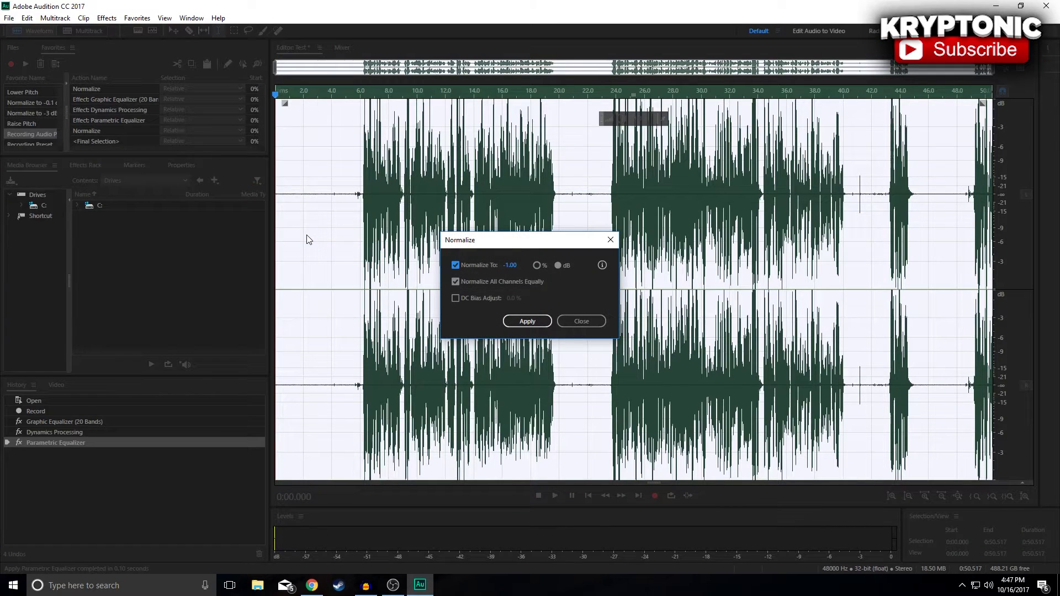
pyautogui.click(541, 268)
pyautogui.click(557, 265)
pyautogui.click(523, 322)
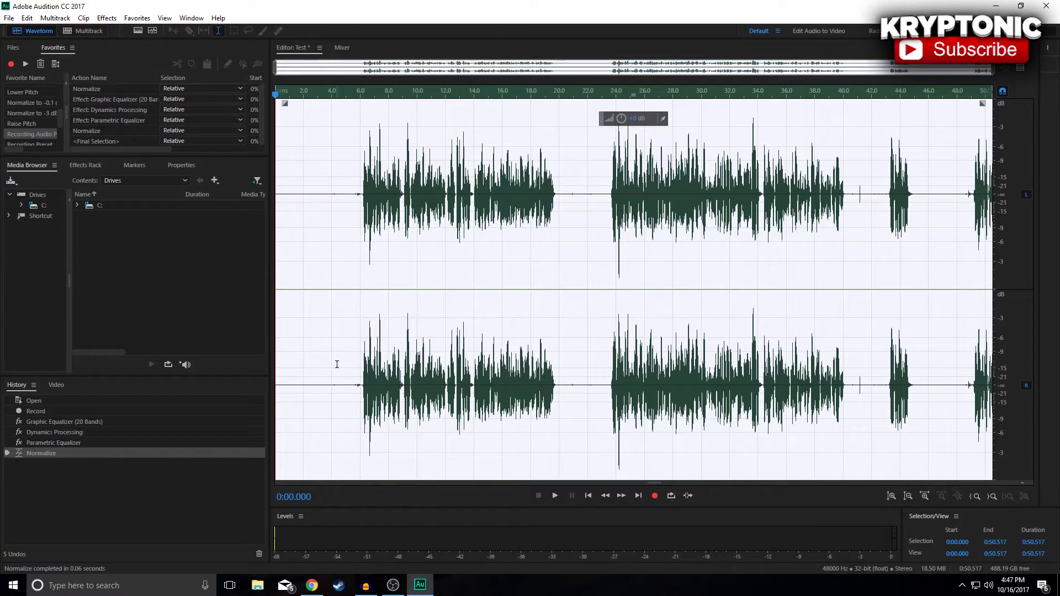
# Capture a noise print from the silent first 5 seconds, then denoise the entire file.
pyautogui.moveTo(336, 363); pyautogui.dragTo(166, 356)
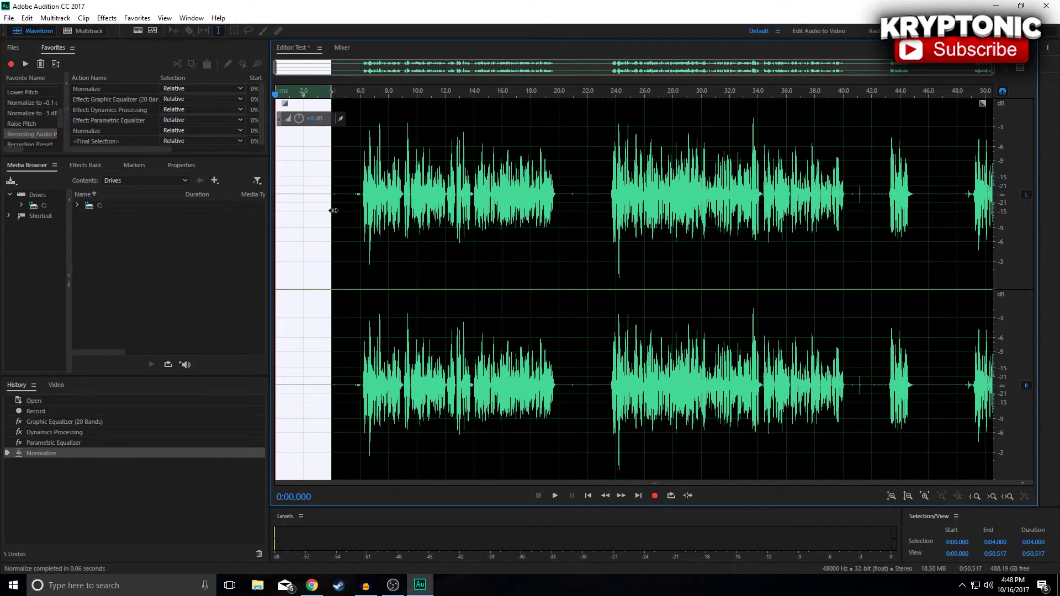
pyautogui.moveTo(331, 211); pyautogui.dragTo(347, 214)
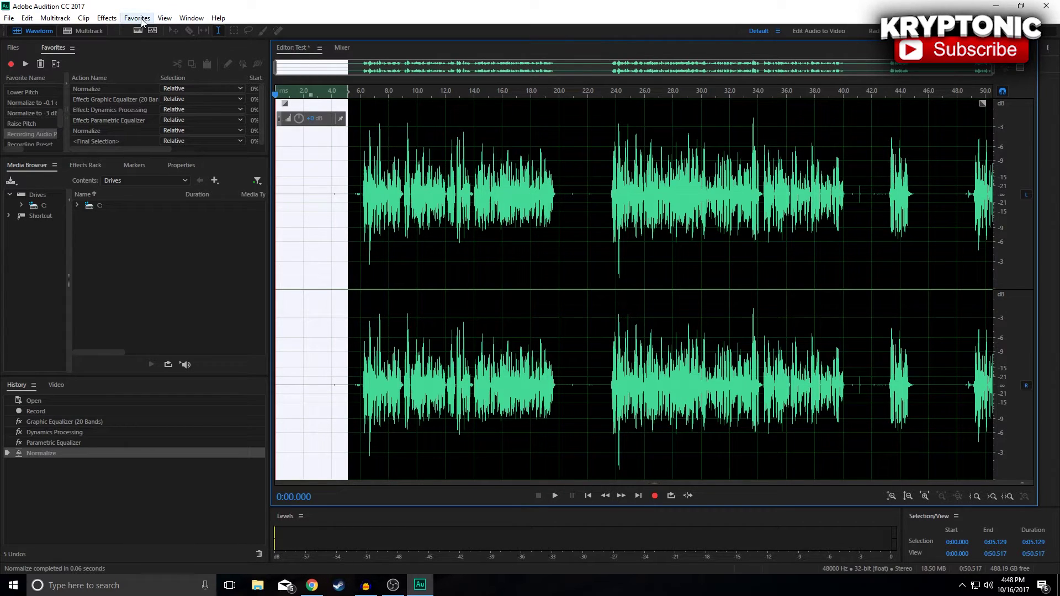
pyautogui.click(107, 18)
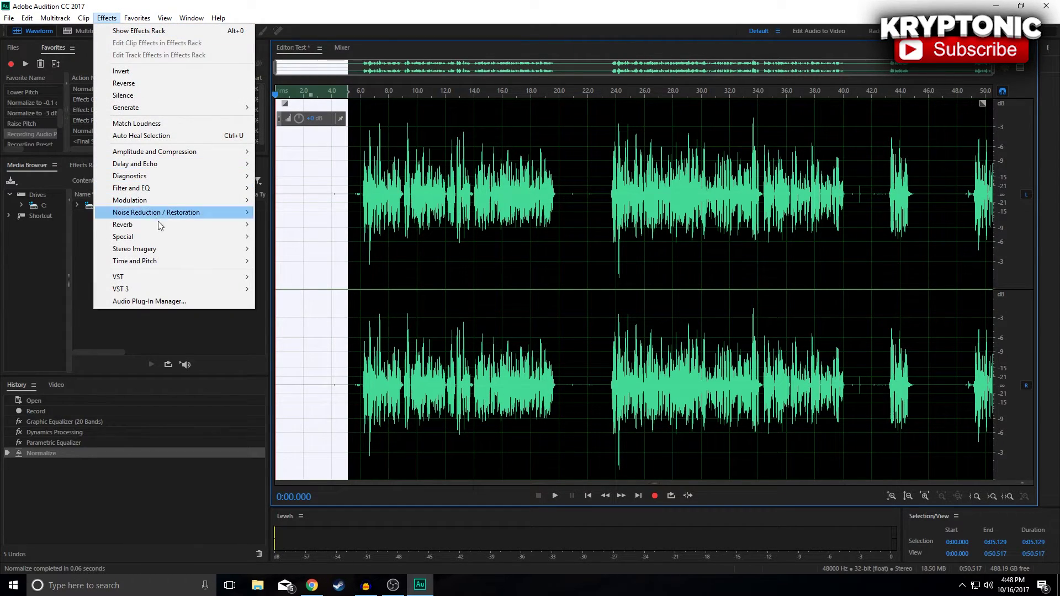
pyautogui.moveTo(162, 213)
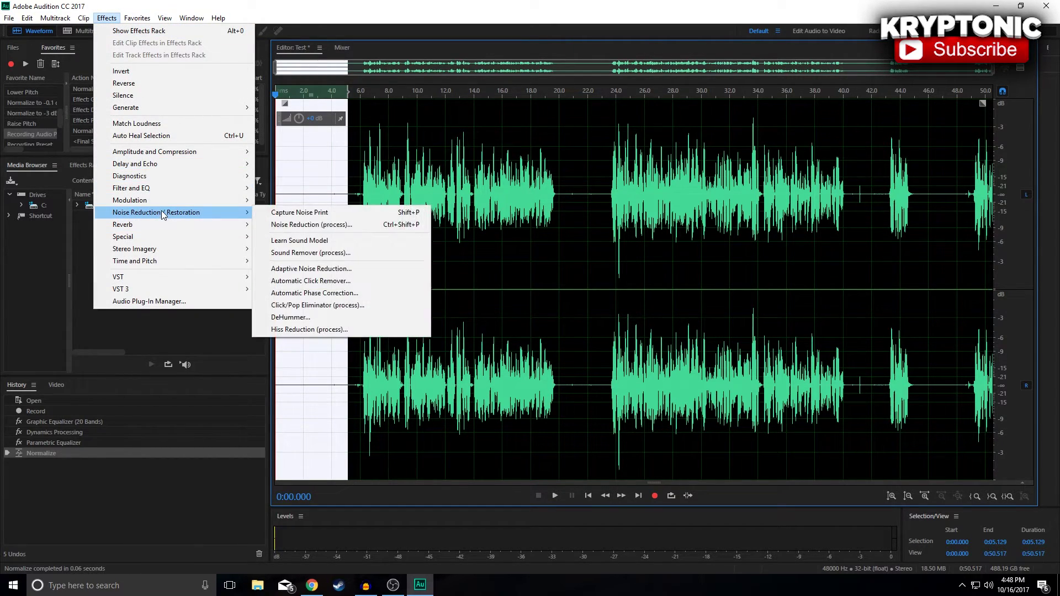
pyautogui.click(290, 227)
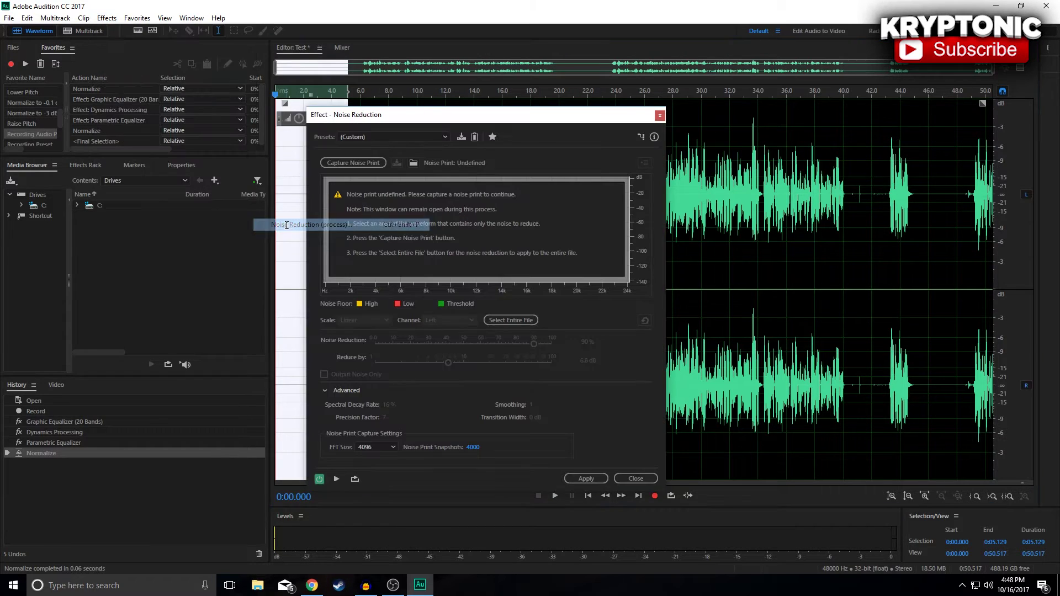
pyautogui.click(359, 165)
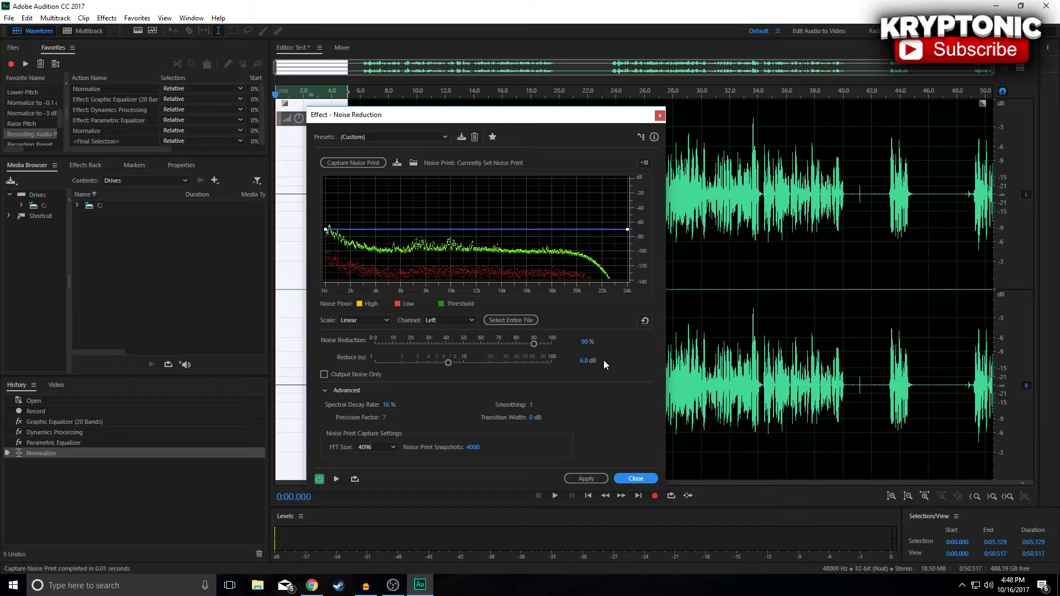
pyautogui.click(516, 320)
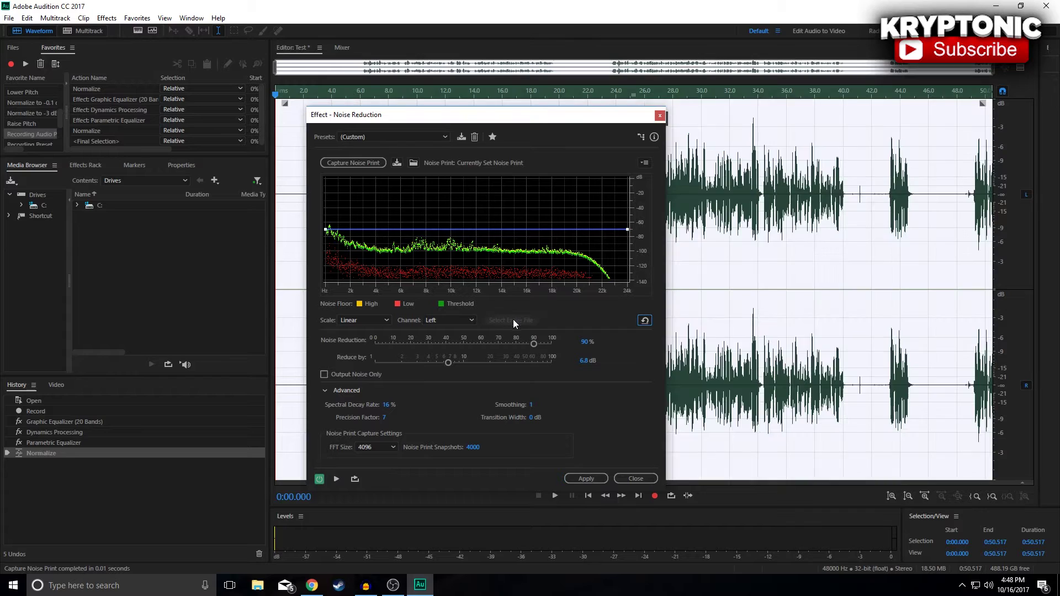
pyautogui.click(586, 478)
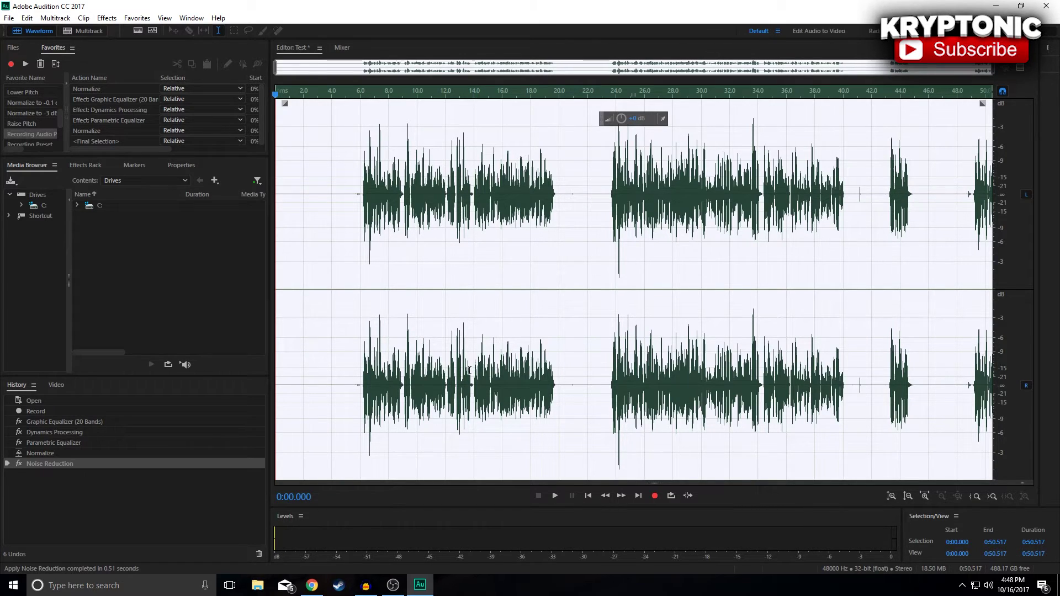
# Step History back to the original Record state and play it from about 4.8 seconds.
pyautogui.click(75, 421)
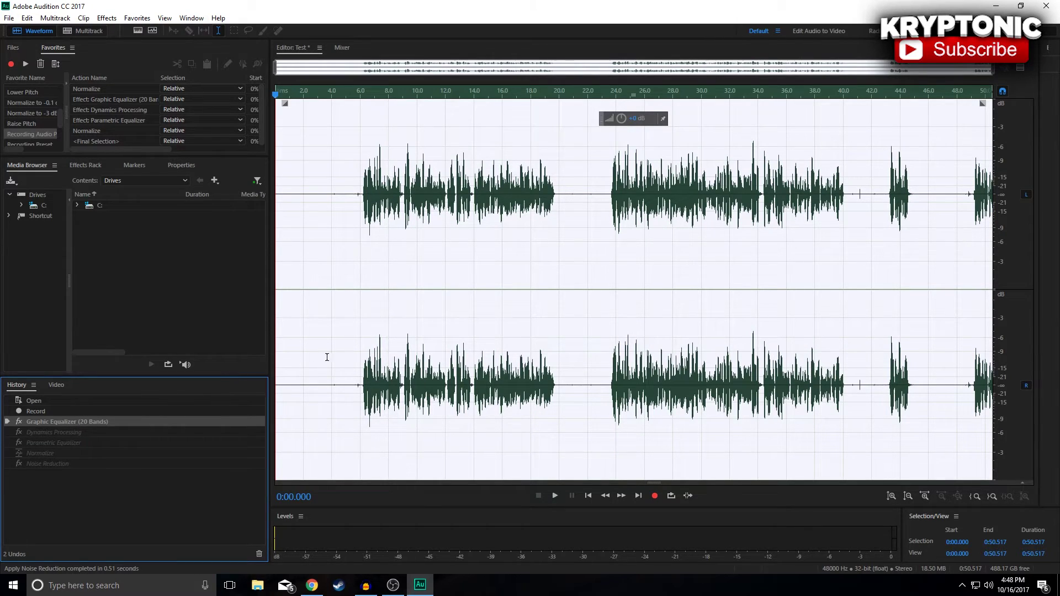
pyautogui.click(350, 313)
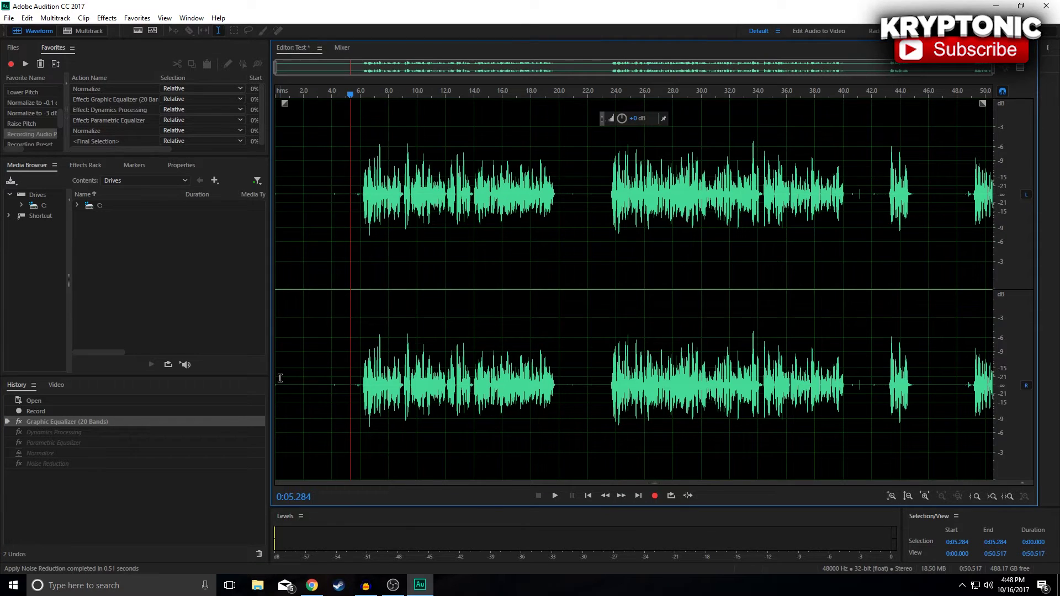
pyautogui.click(152, 412)
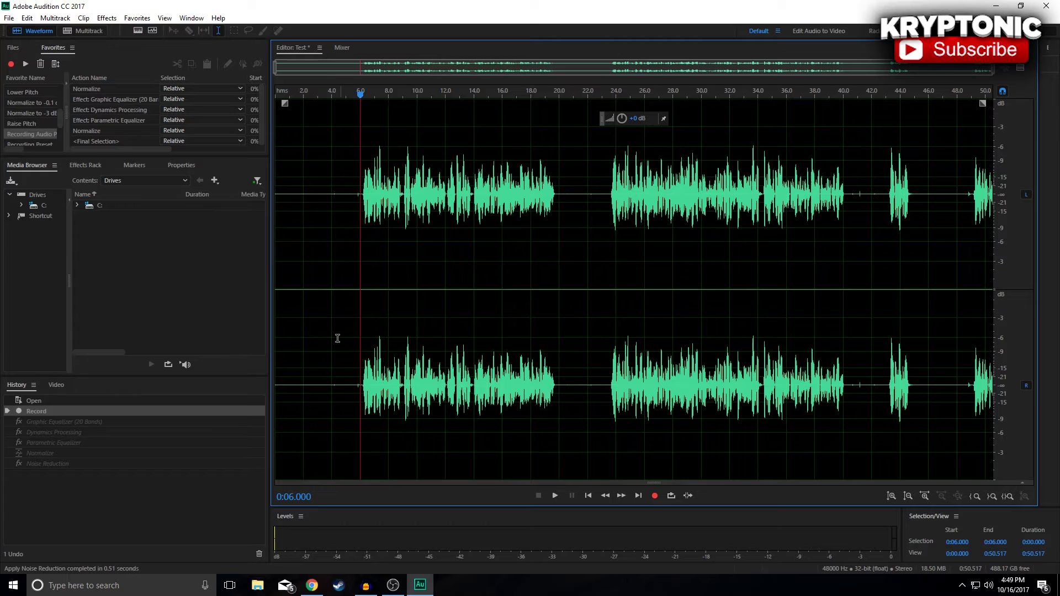
pyautogui.click(343, 328)
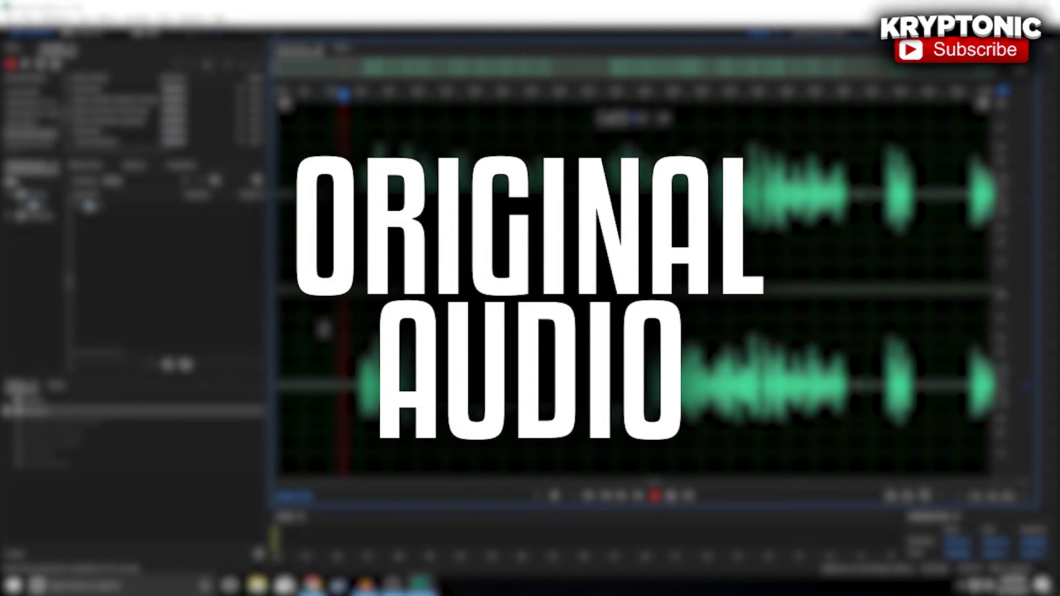
pyautogui.press('space')
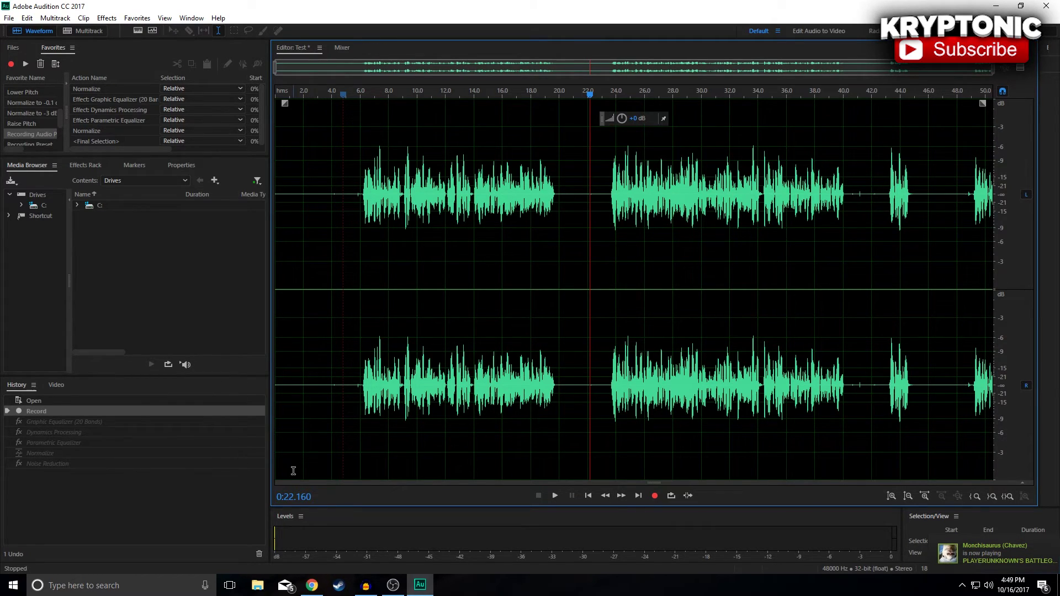
# Restore the Noise Reduction history state, then play the recording from 0:22 and stop.
pyautogui.click(101, 463)
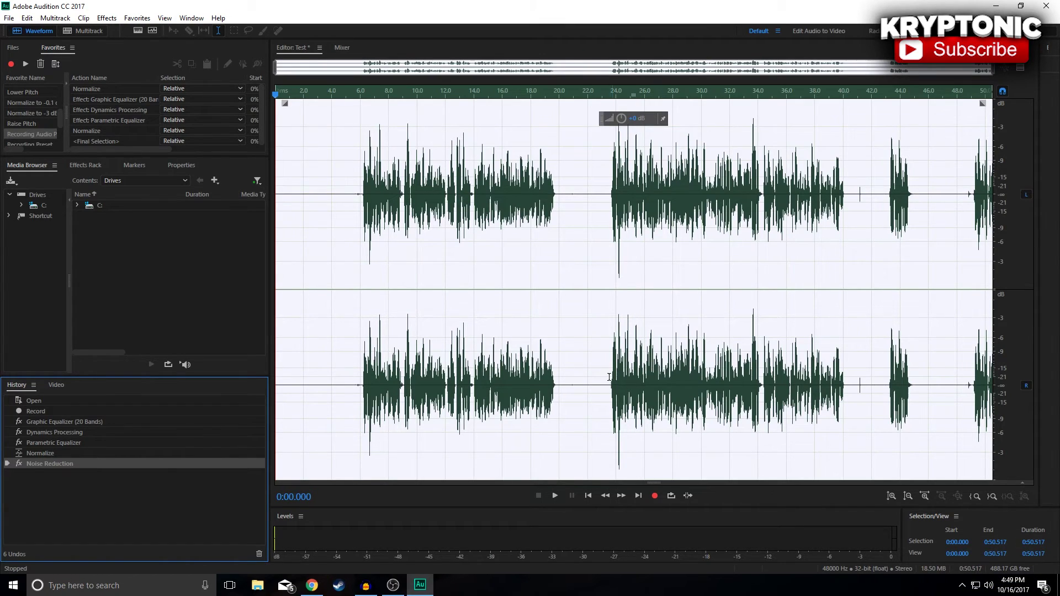
pyautogui.click(588, 369)
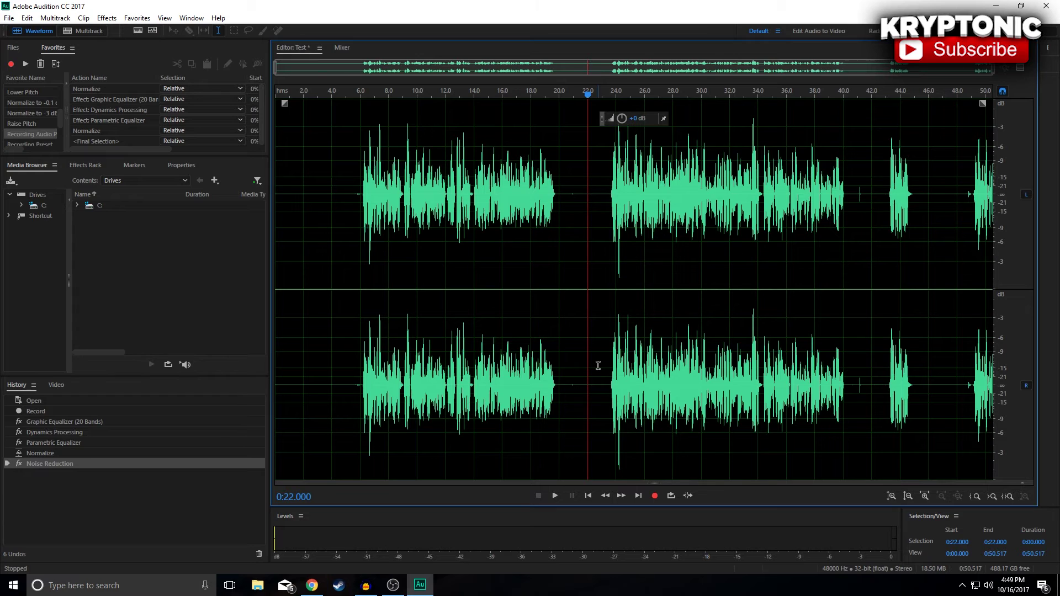
pyautogui.press('space')
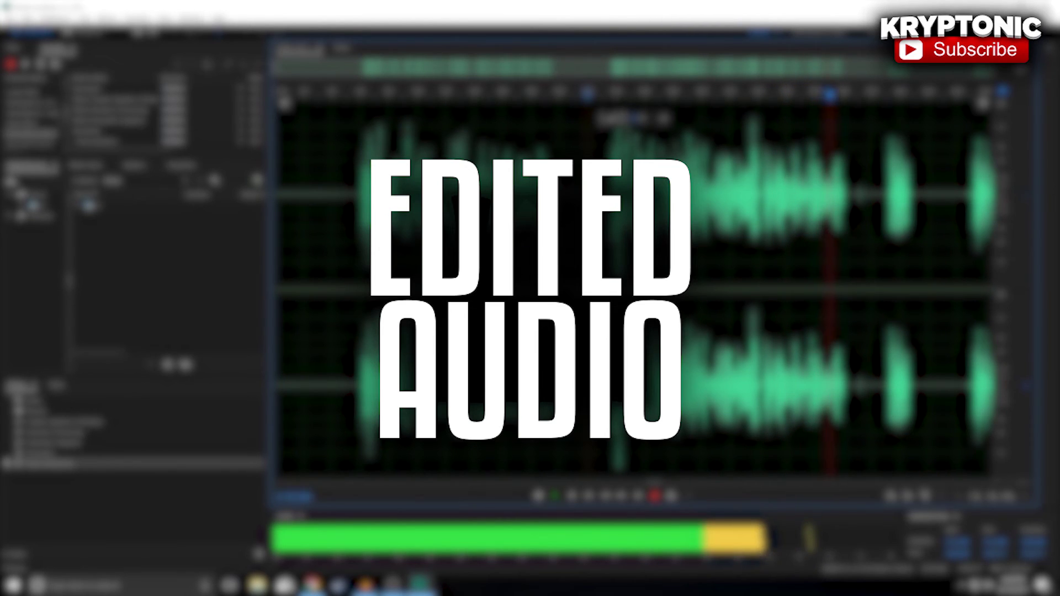
pyautogui.press('space')
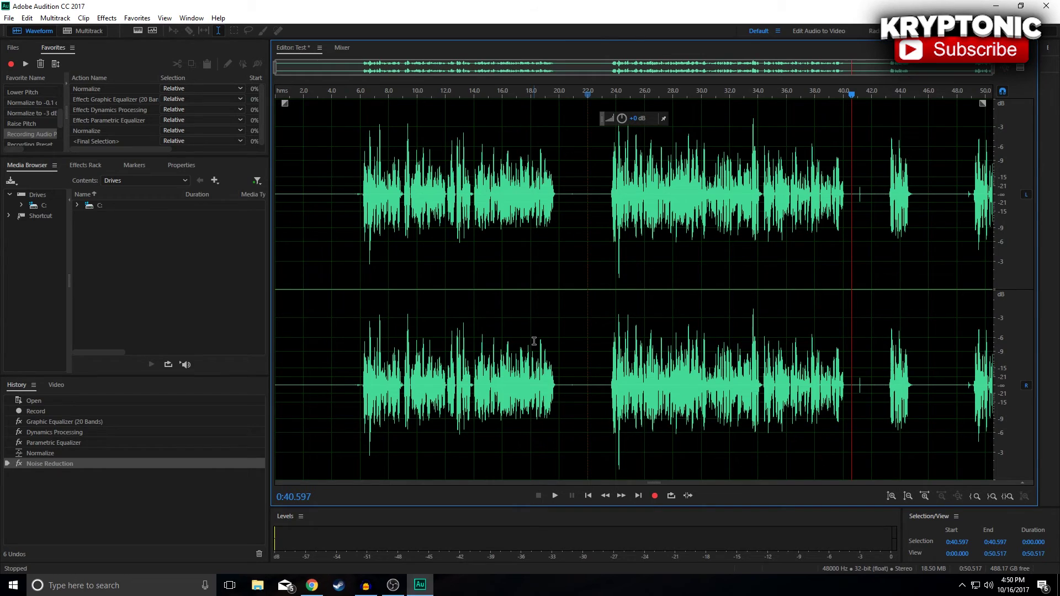